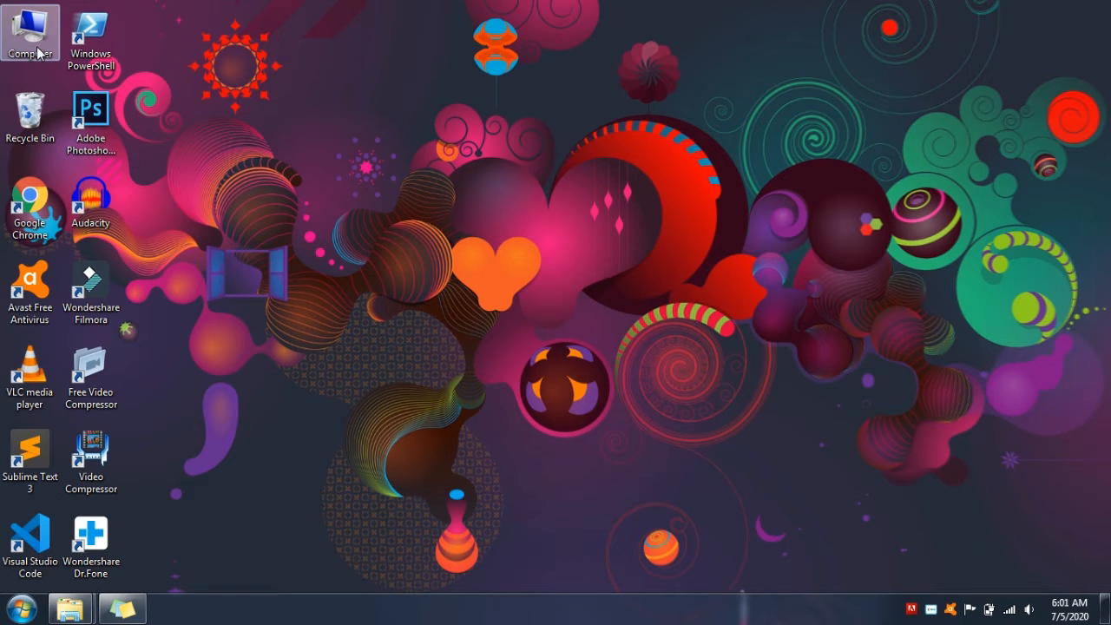
Launch Wondershare Filmora and start a new 16:9 movie in Full Feature Mode.
click(107, 298)
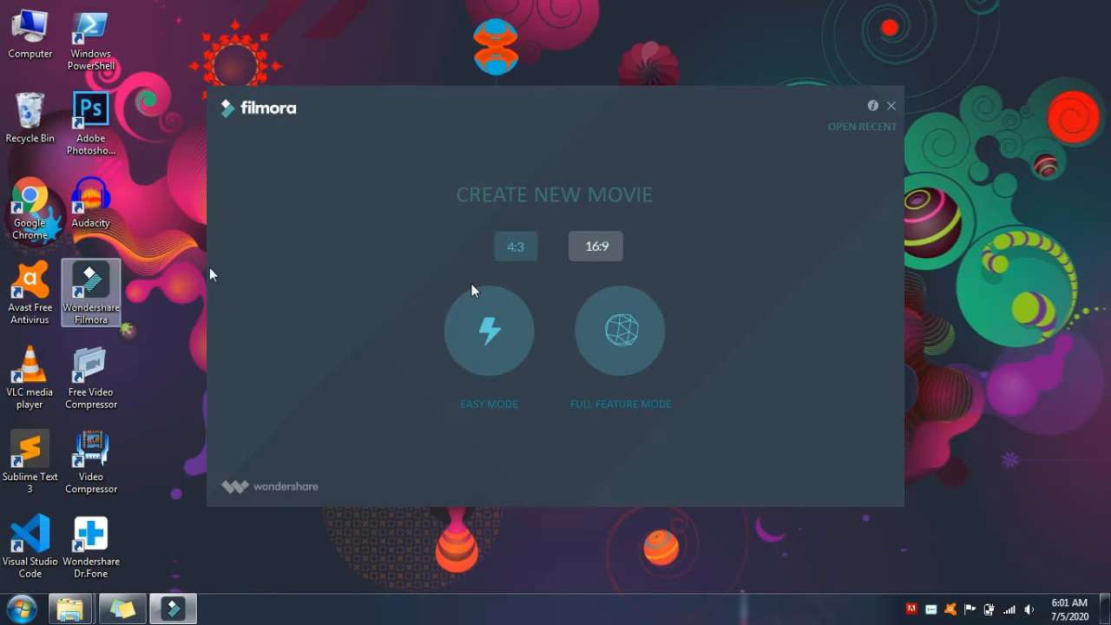
click(638, 331)
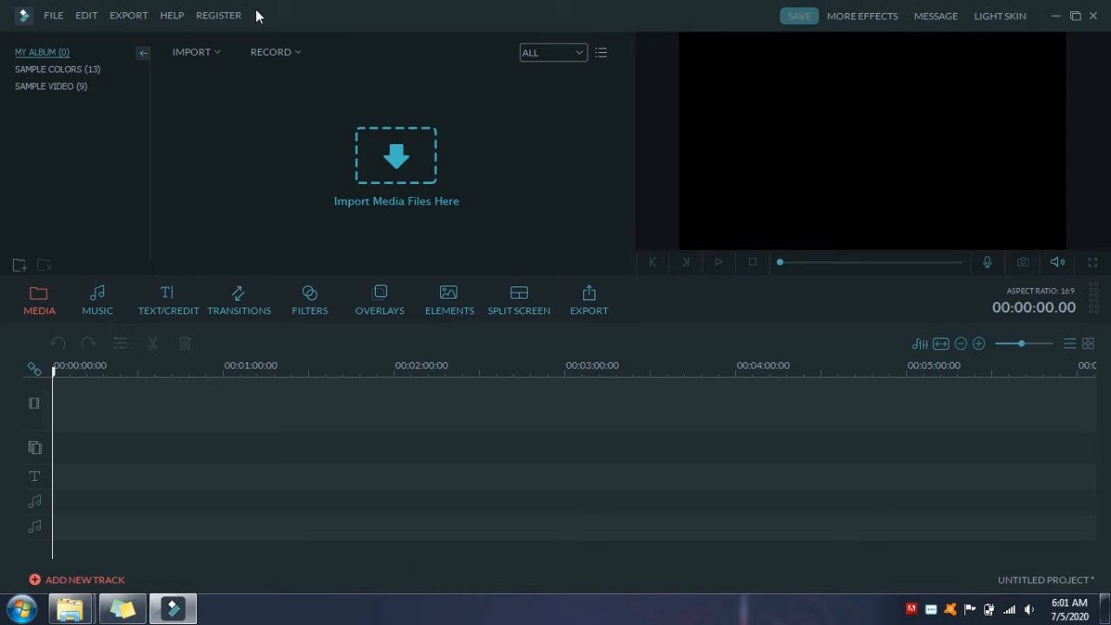
Try to create a video from the empty Filmora project and dismiss the notice.
click(138, 24)
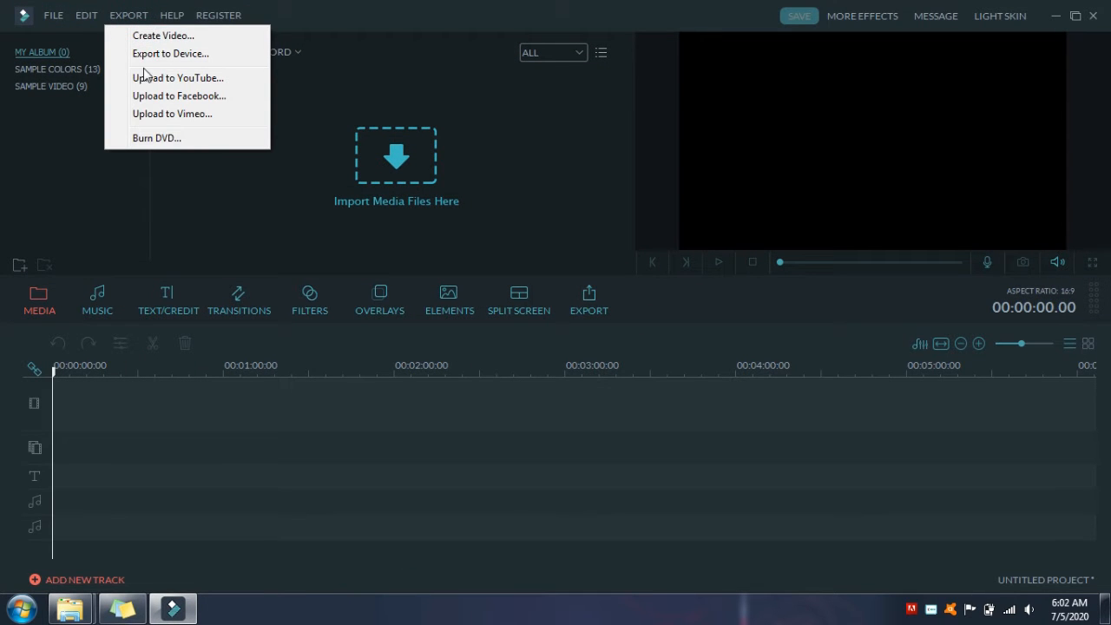
click(147, 36)
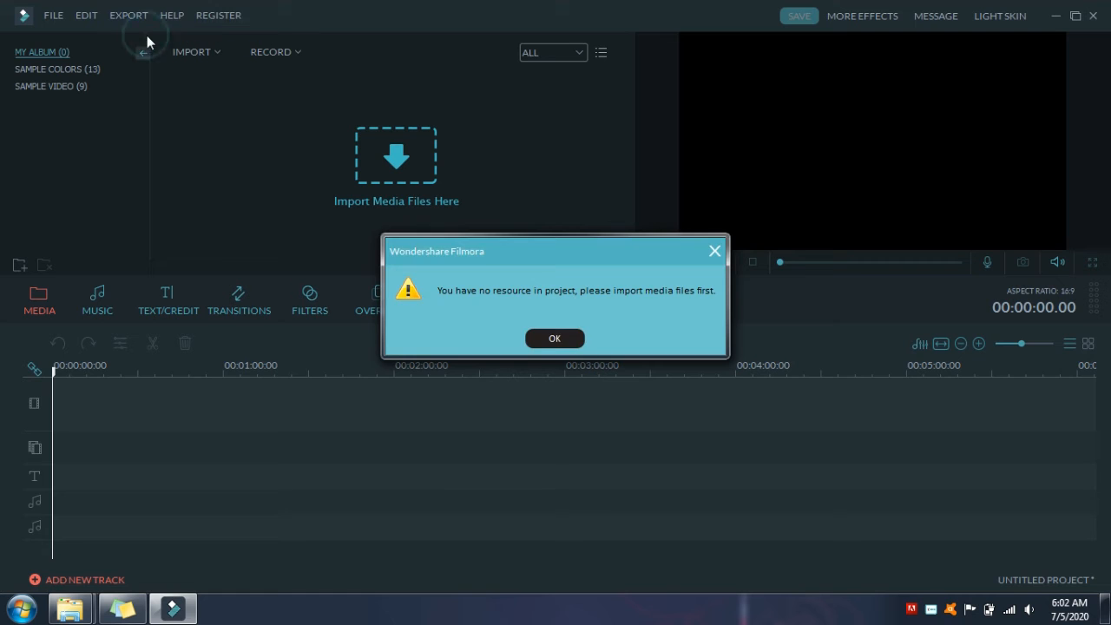
click(538, 344)
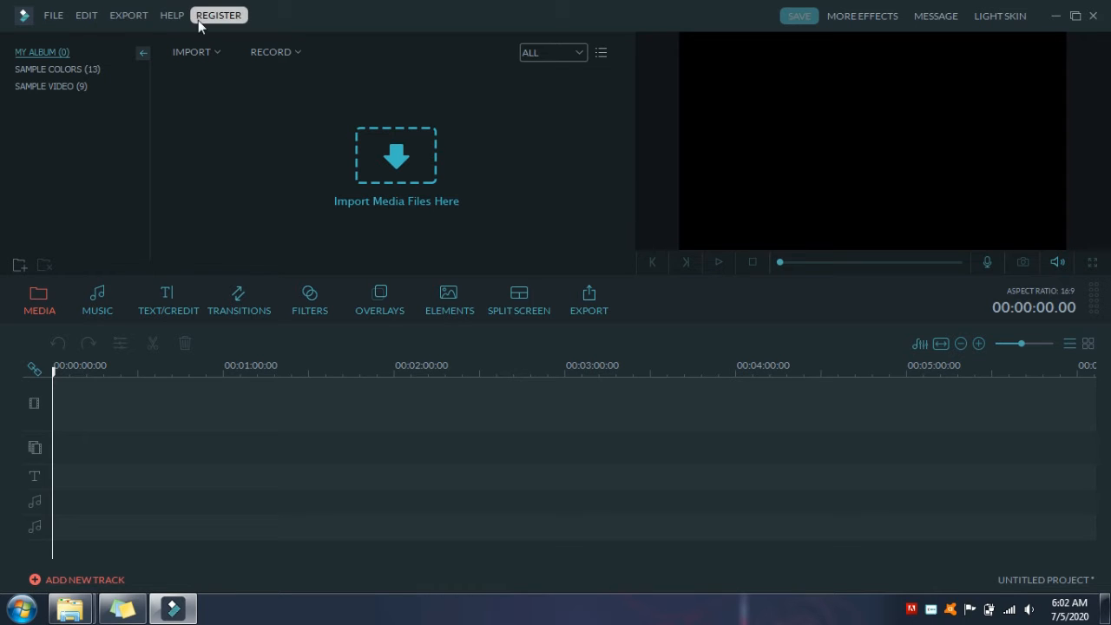
Search Google in Chrome for "filmora serial key" and view the GSM WORLD post among the results.
click(1057, 22)
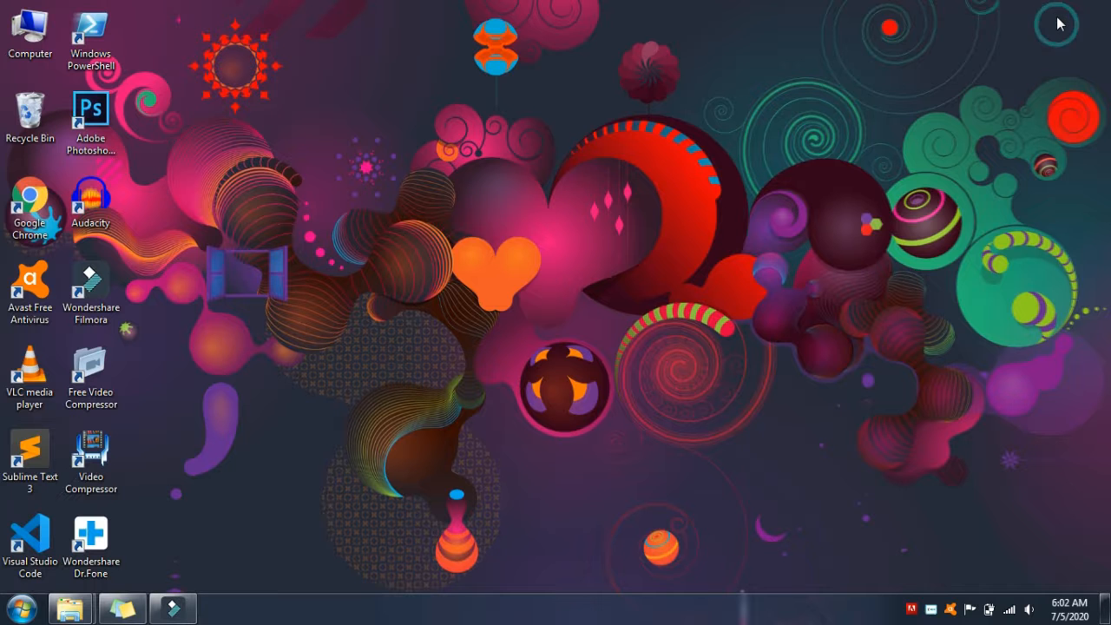
double_click(24, 224)
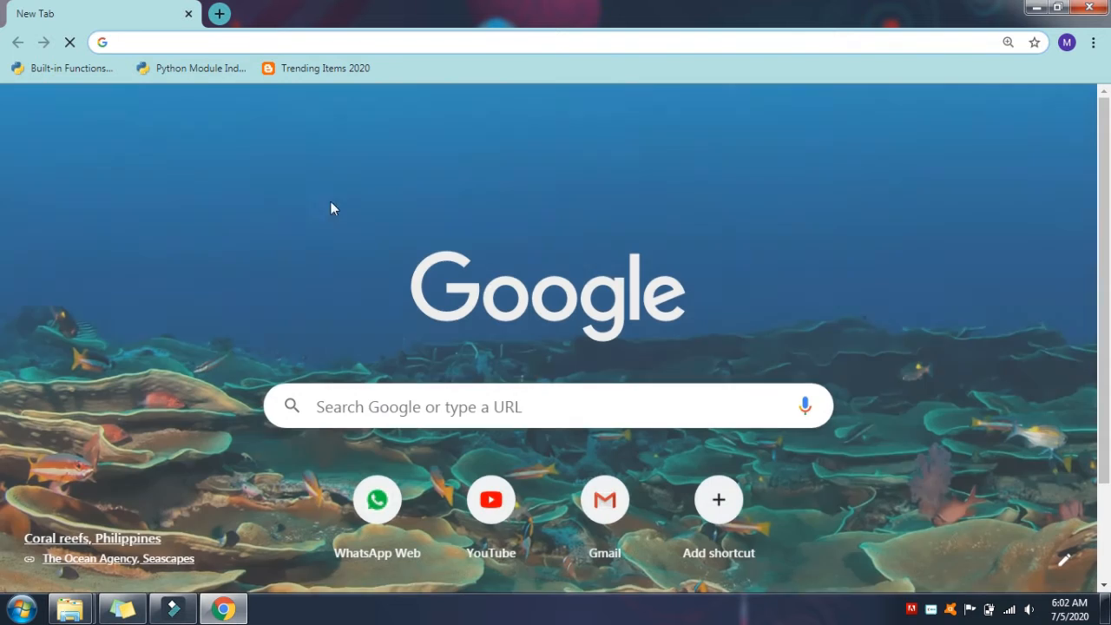
click(407, 411)
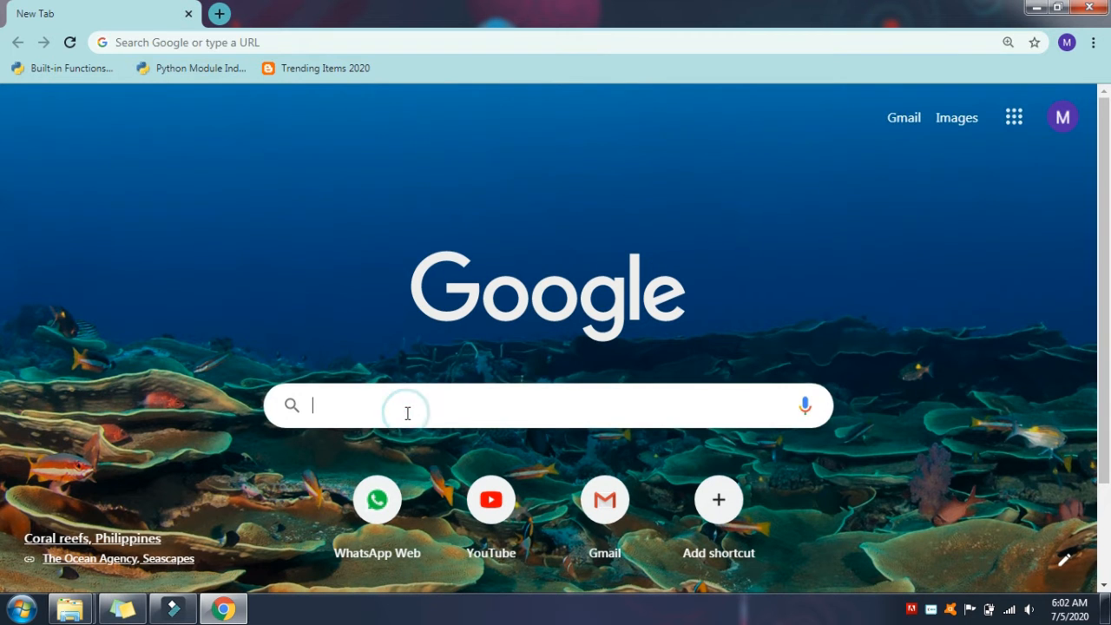
text(FILMORA)
key(Down)
key(Return)
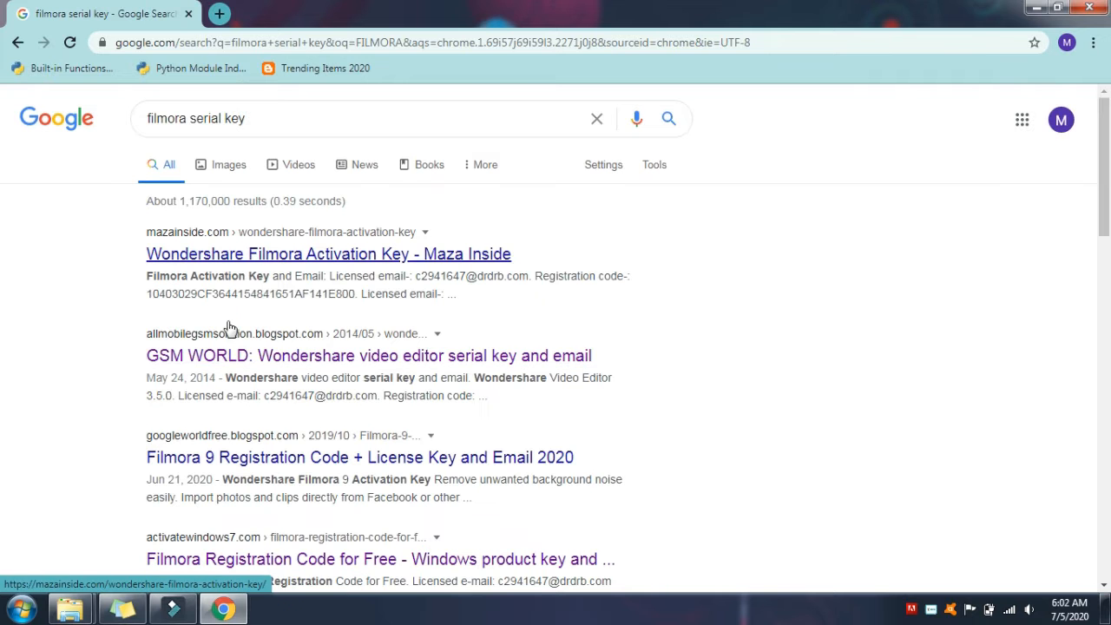
click(232, 356)
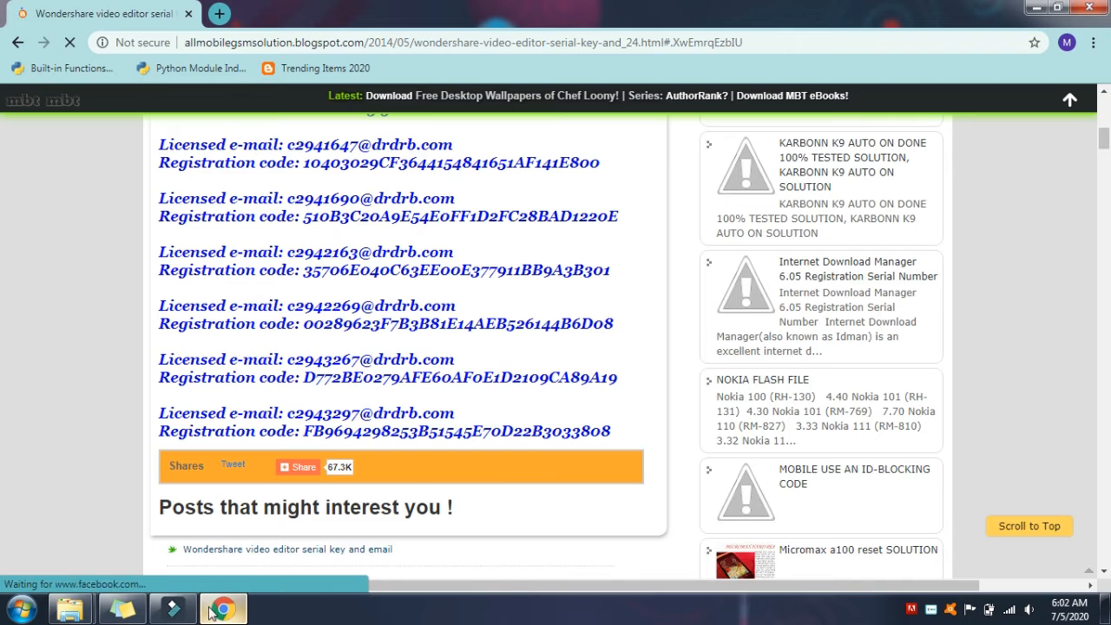
click(1034, 8)
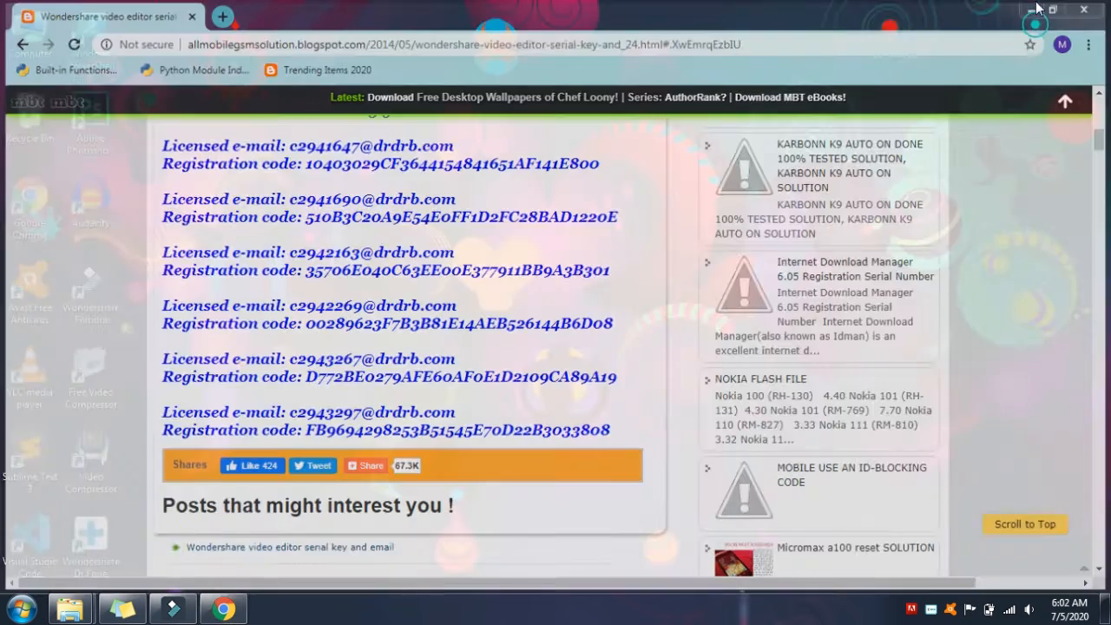
Switch to Windows Explorer and open the Windows folder on Local Disk (C:).
double_click(12, 59)
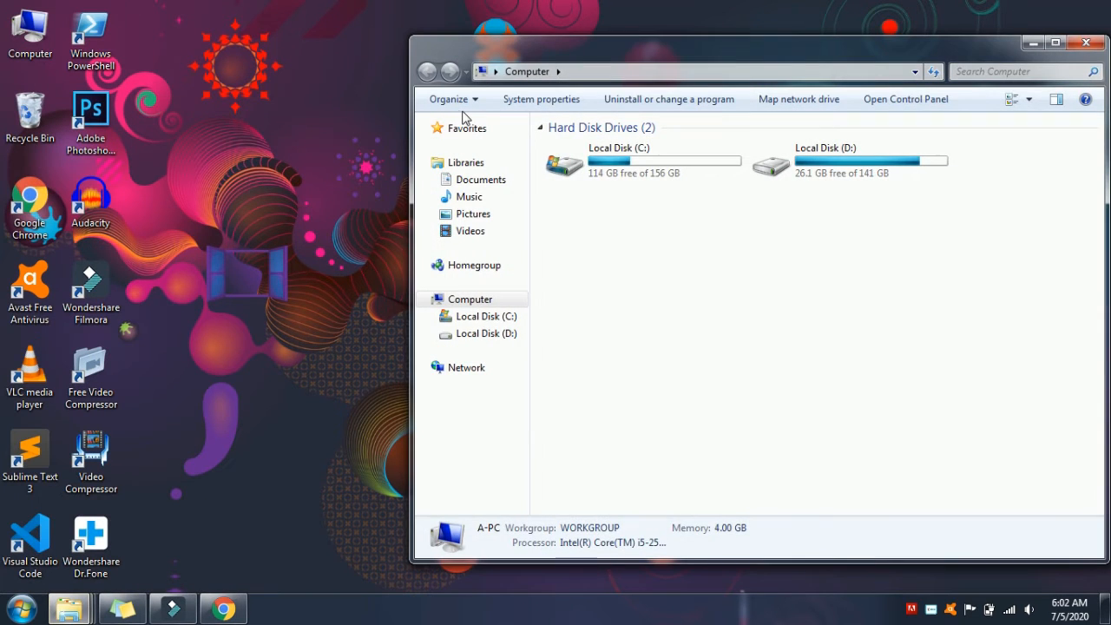
click(606, 178)
double_click(606, 178)
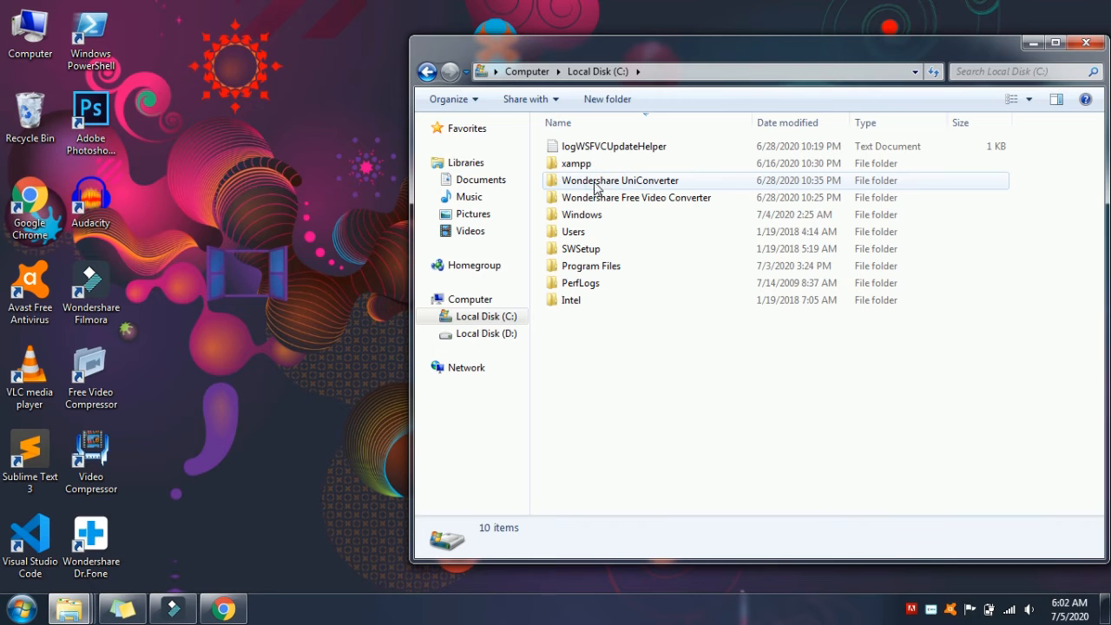
double_click(584, 217)
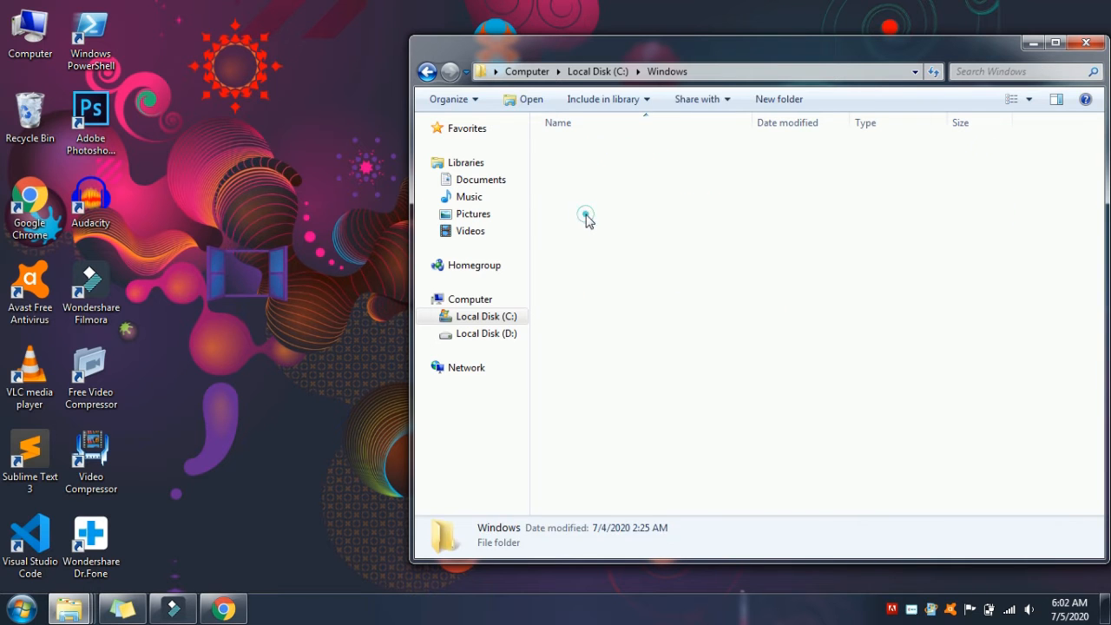
Find and open the System32 folder inside C:\Windows.
key(Down)
key(Down)
key(Down)
key(Down)
key(Down)
key(Down)
key(Down)
key(Down)
key(Down)
key(Down)
key(Down)
key(Down)
key(Down)
key(Down)
key(Down)
key(Down)
key(Down)
key(Down)
key(Down)
key(Down)
key(Down)
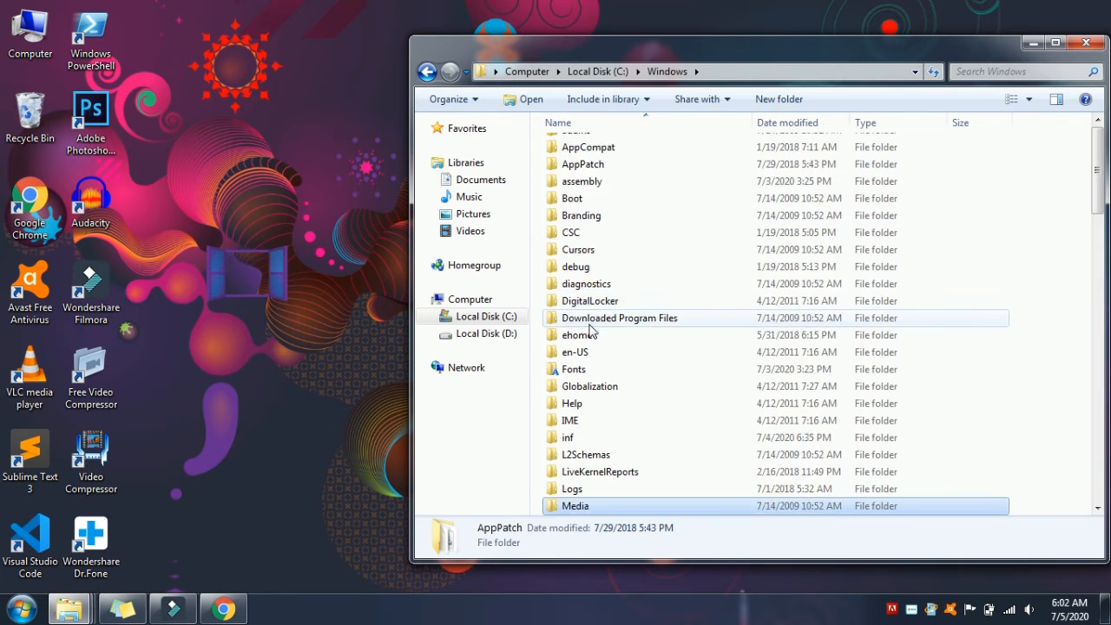
key(Down)
key(Down)
key(Down)
key(Down)
key(Down)
key(Down)
key(Down)
key(Down)
key(Down)
key(Down)
key(Down)
key(Down)
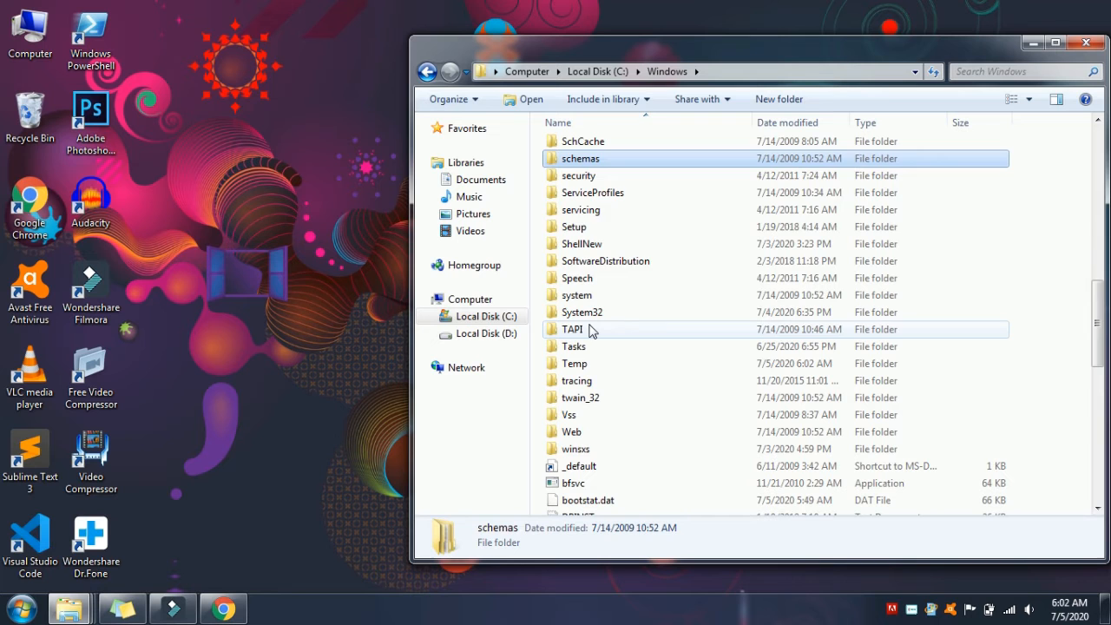
key(Up)
key(Up)
key(Return)
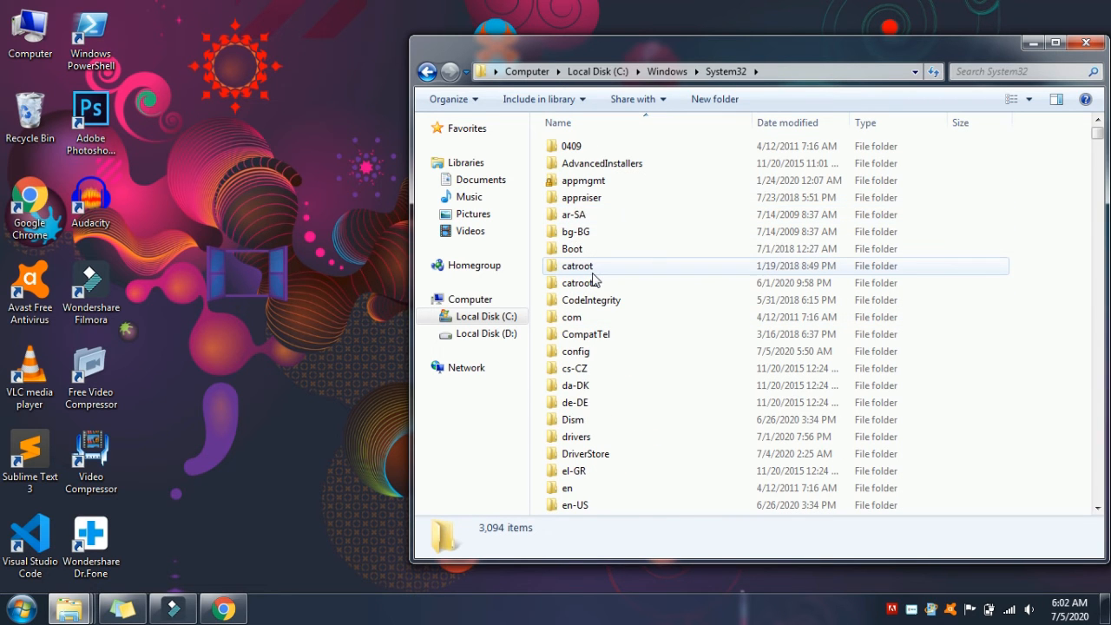
Open the drivers folder inside System32 and go into its etc subfolder.
key(d)
key(Down)
key(Down)
key(Down)
key(Return)
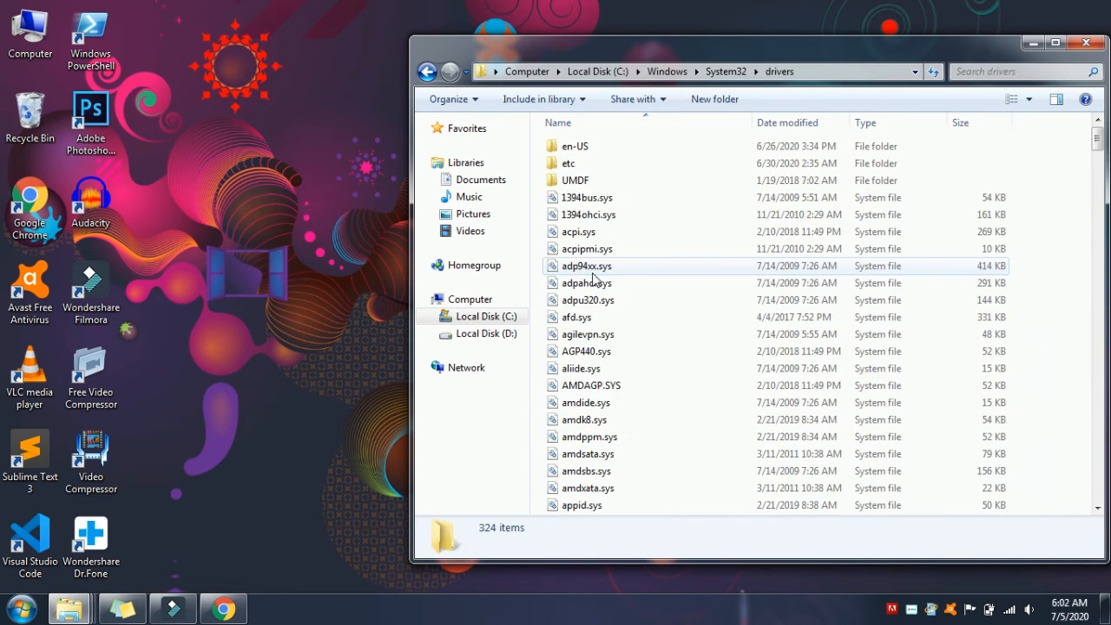
double_click(565, 165)
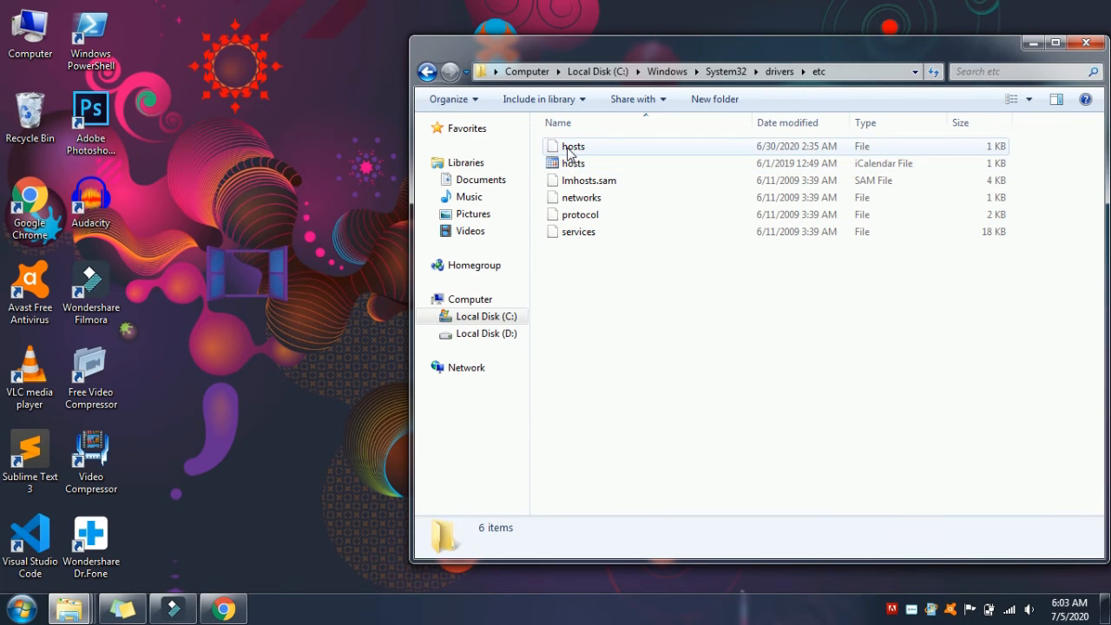
Move the extensionless hosts file to the desktop with administrator permission and open it in Notepad.
drag(569, 149, 292, 126)
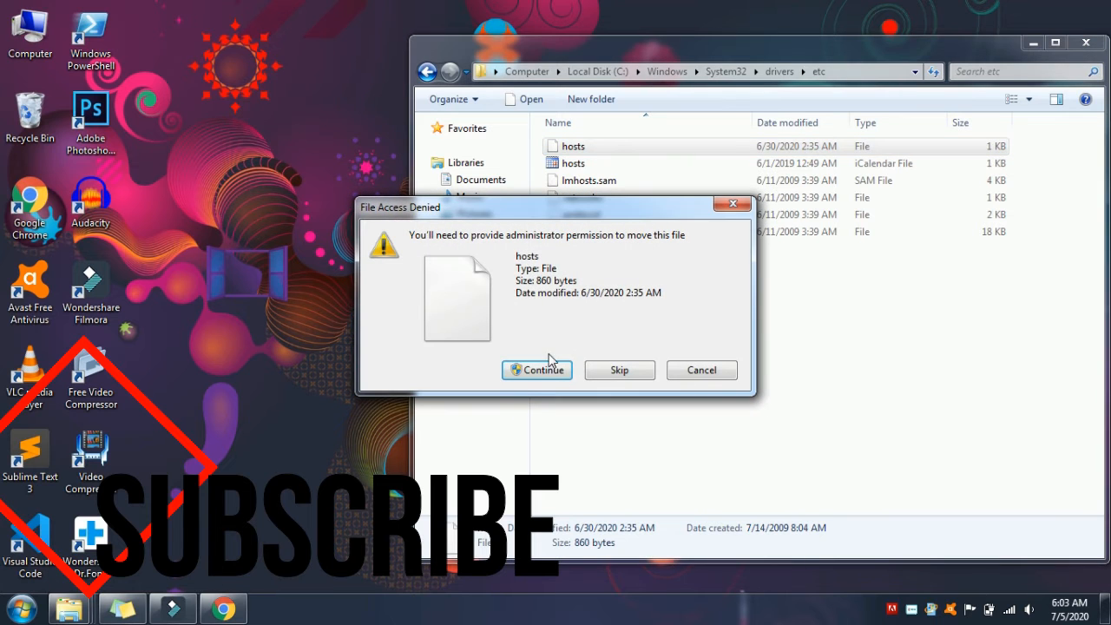
click(539, 370)
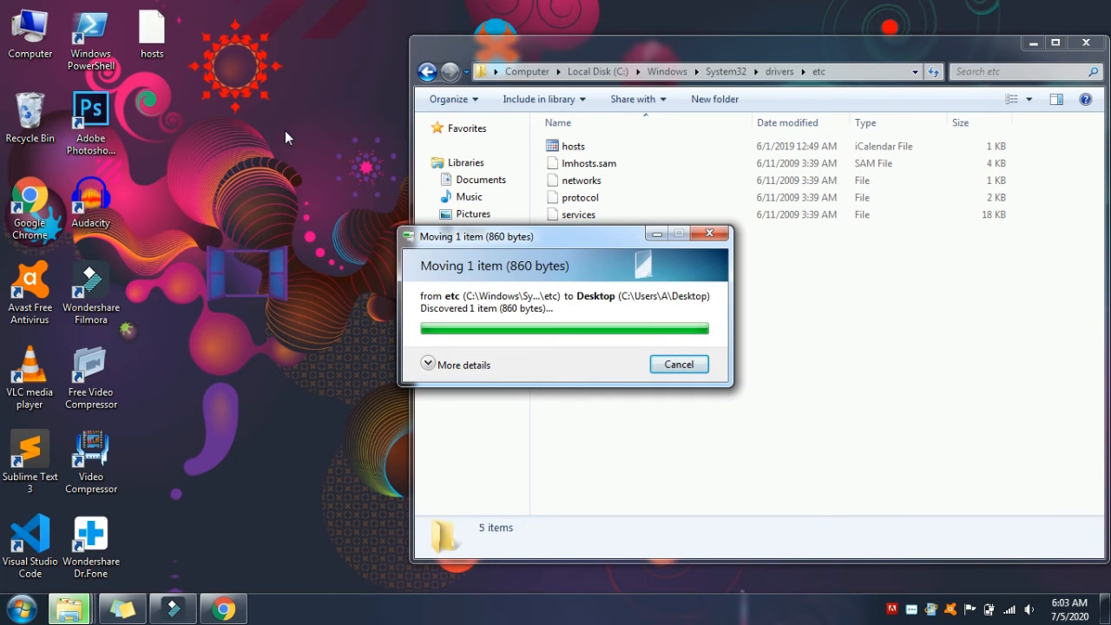
right_click(162, 49)
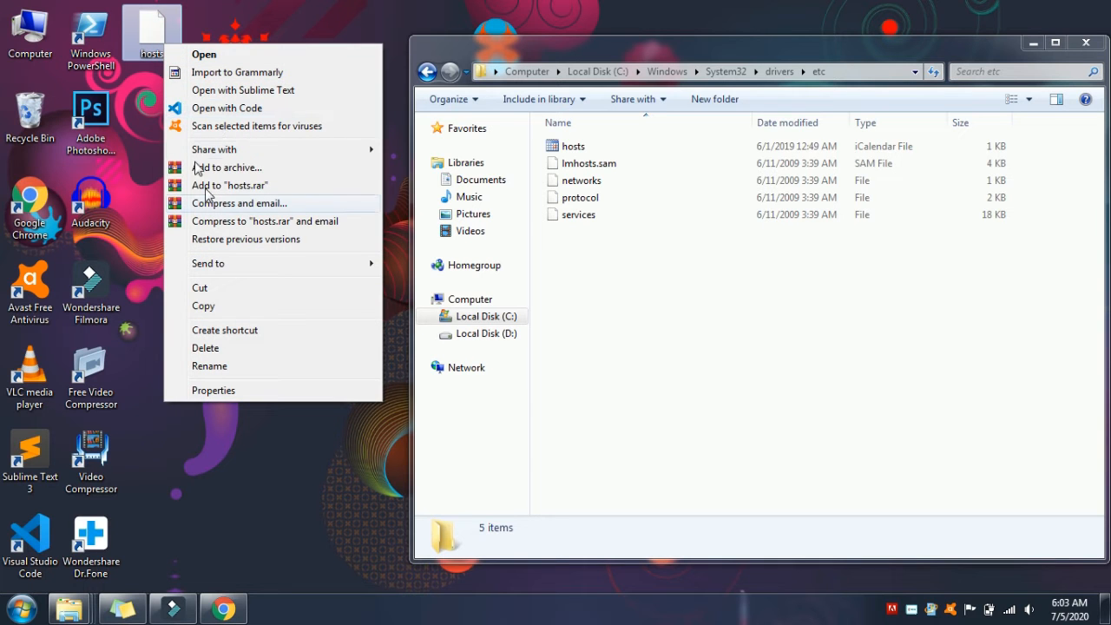
click(208, 56)
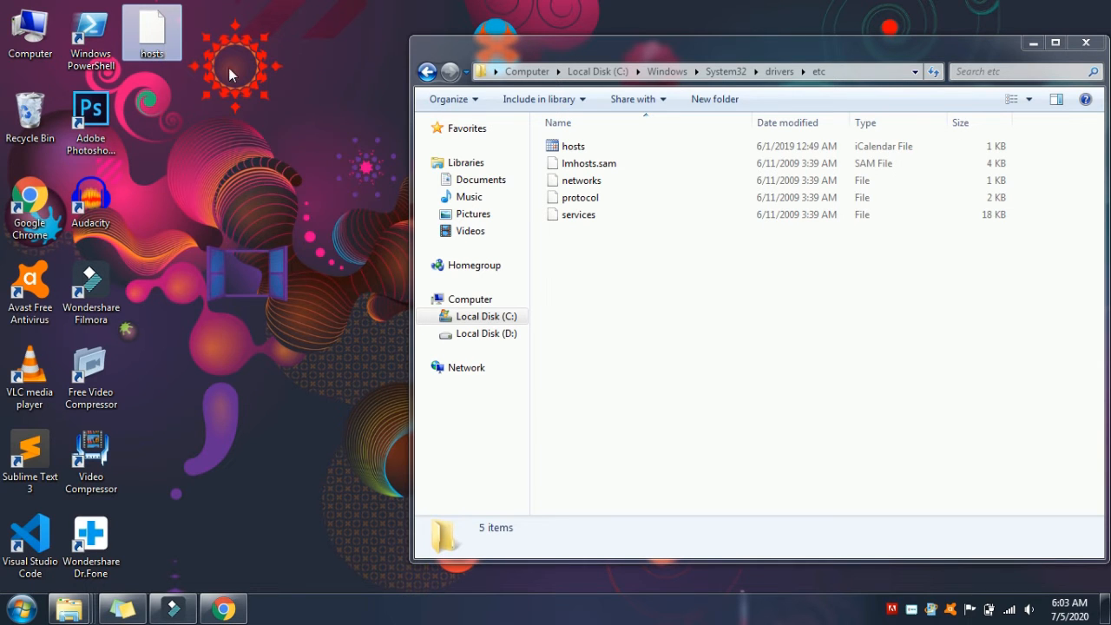
click(399, 261)
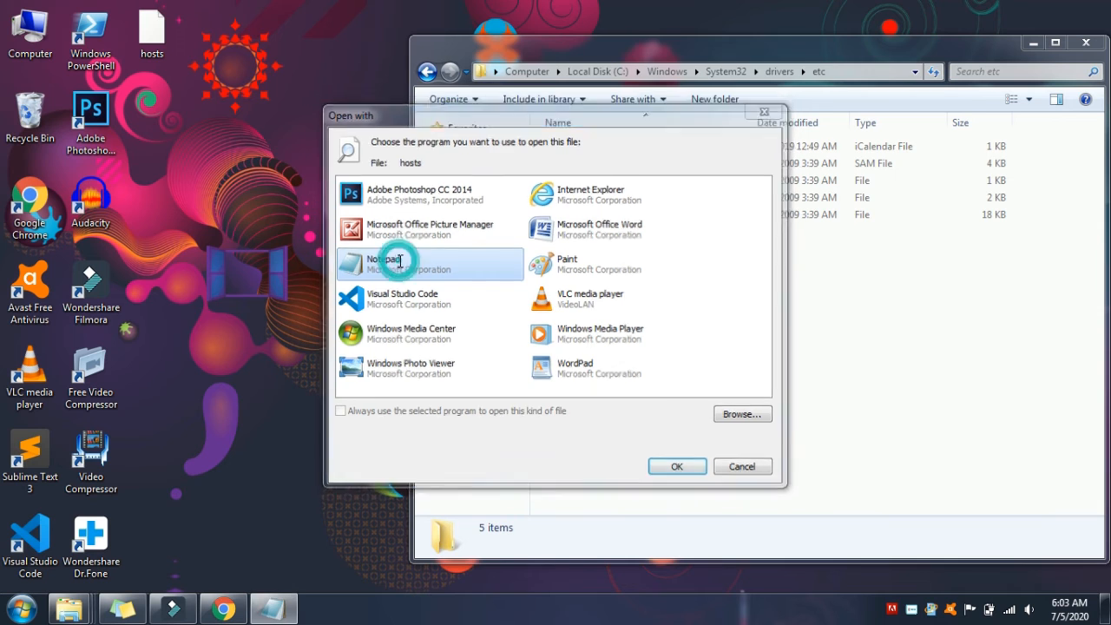
double_click(399, 261)
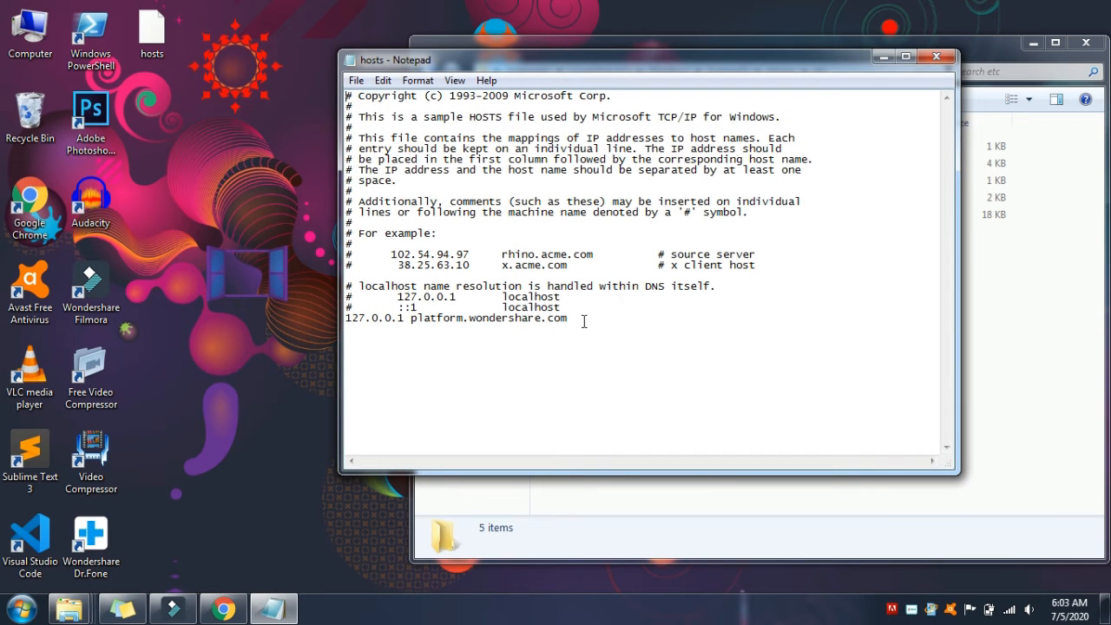
Replace the last line of the hosts file with "127.0.0.1 platform.wondershare.com", save the file and close it.
drag(570, 320, 352, 324)
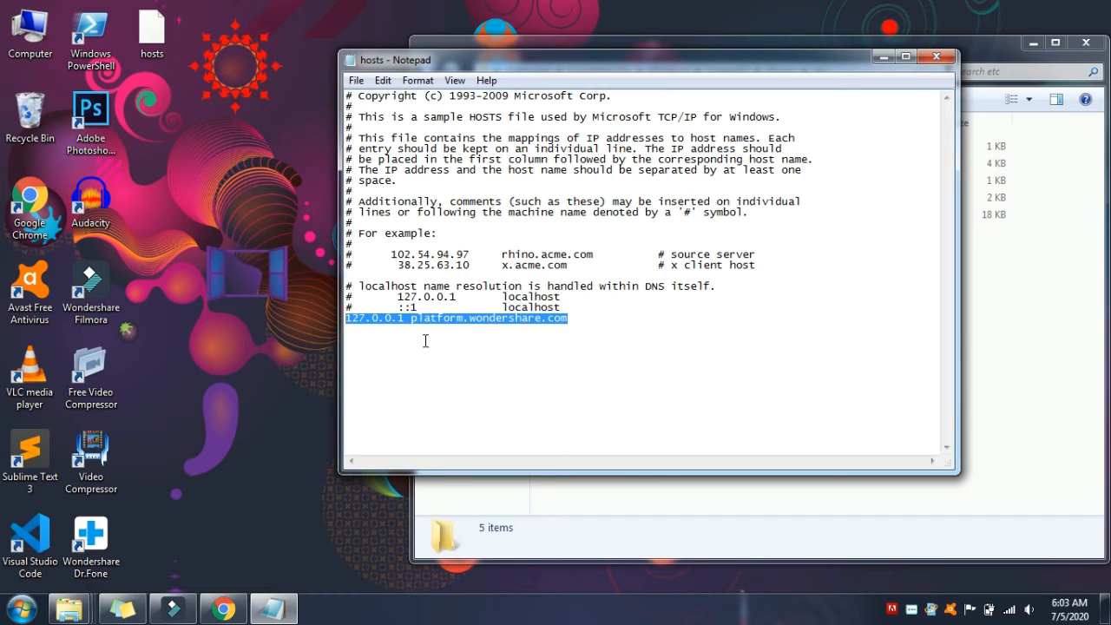
key(Delete)
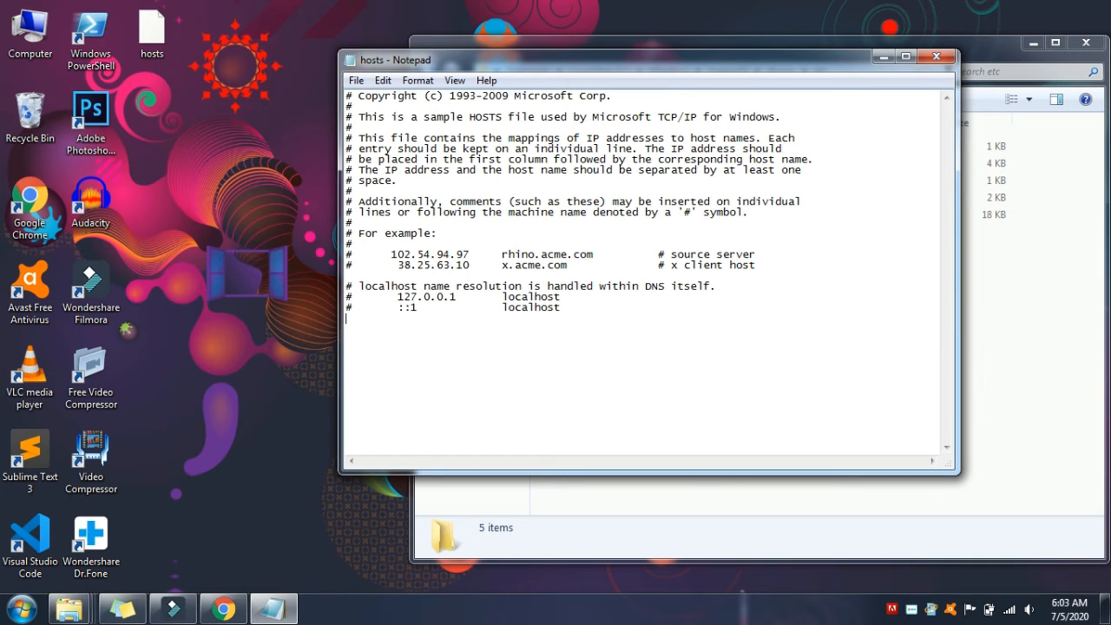
text(127.0.0.1 platform.wondershare.com)
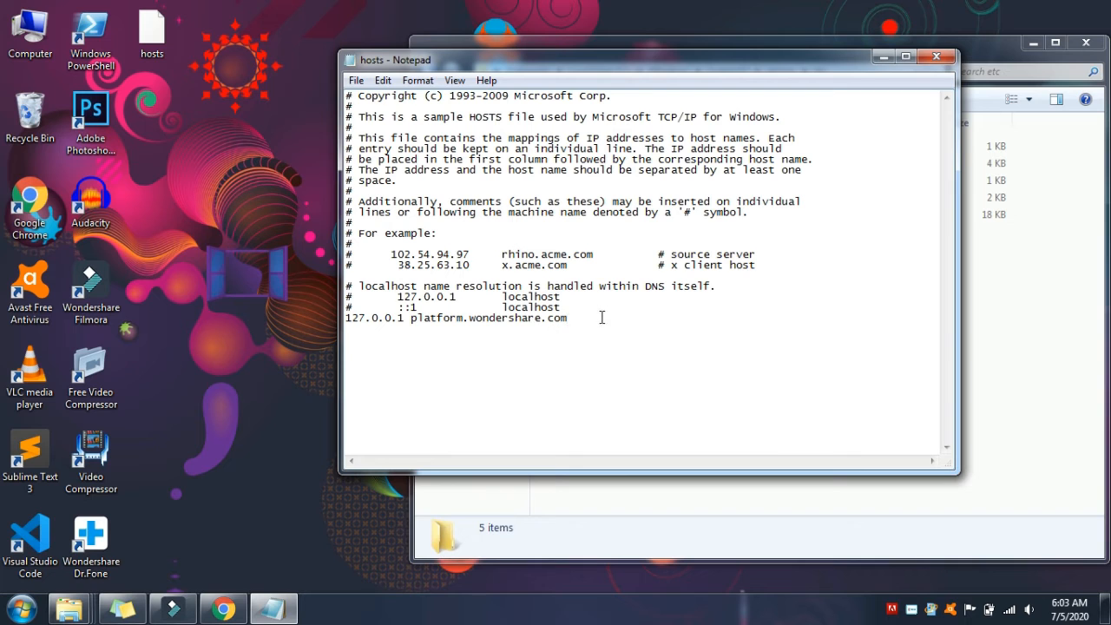
click(356, 79)
click(382, 137)
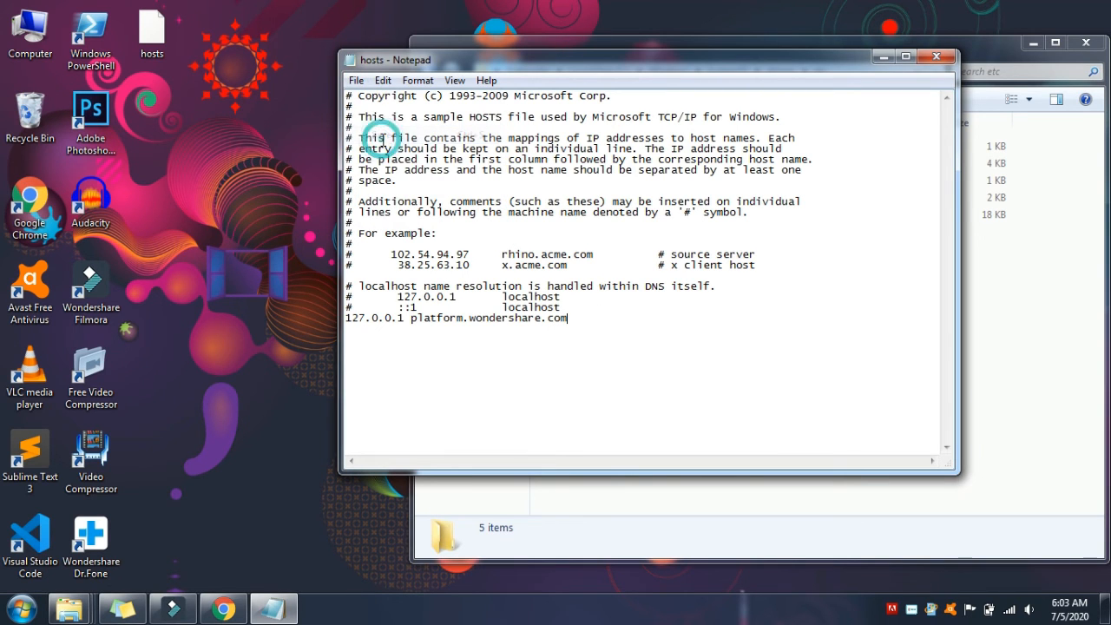
click(937, 57)
Move the hosts file from the desktop back into the etc folder with administrator permission and close the folder window.
double_click(152, 34)
drag(430, 106, 595, 275)
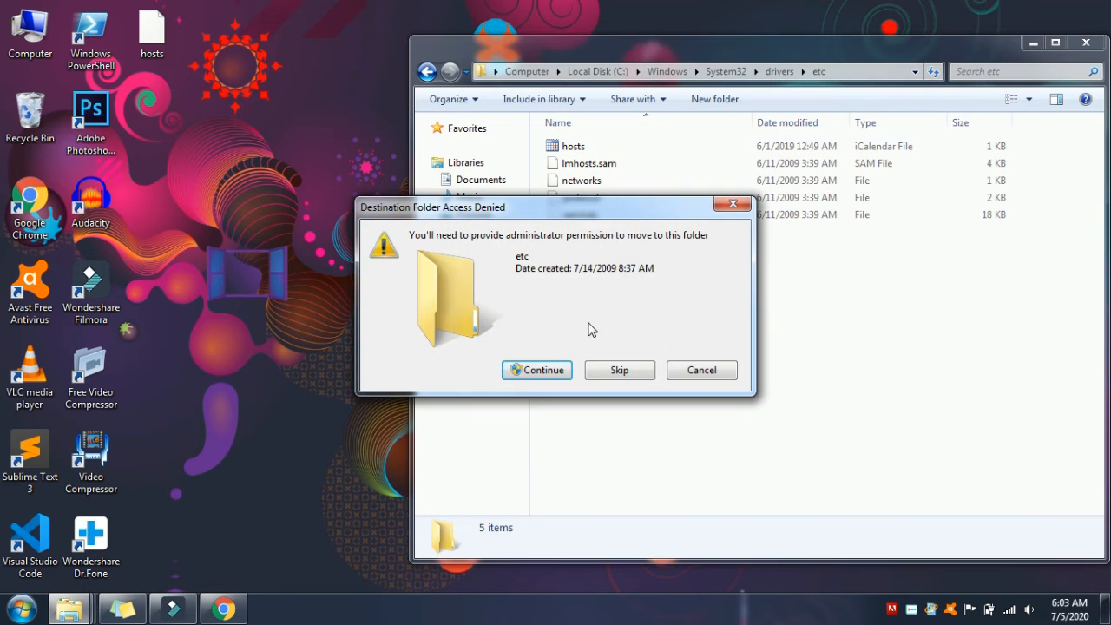
click(558, 372)
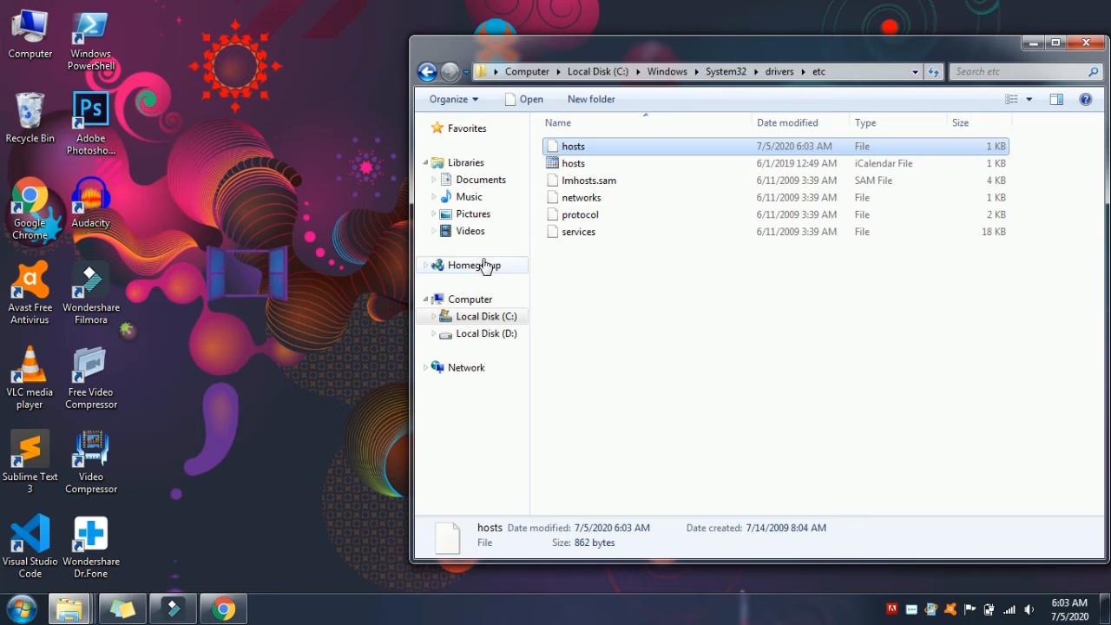
click(1086, 43)
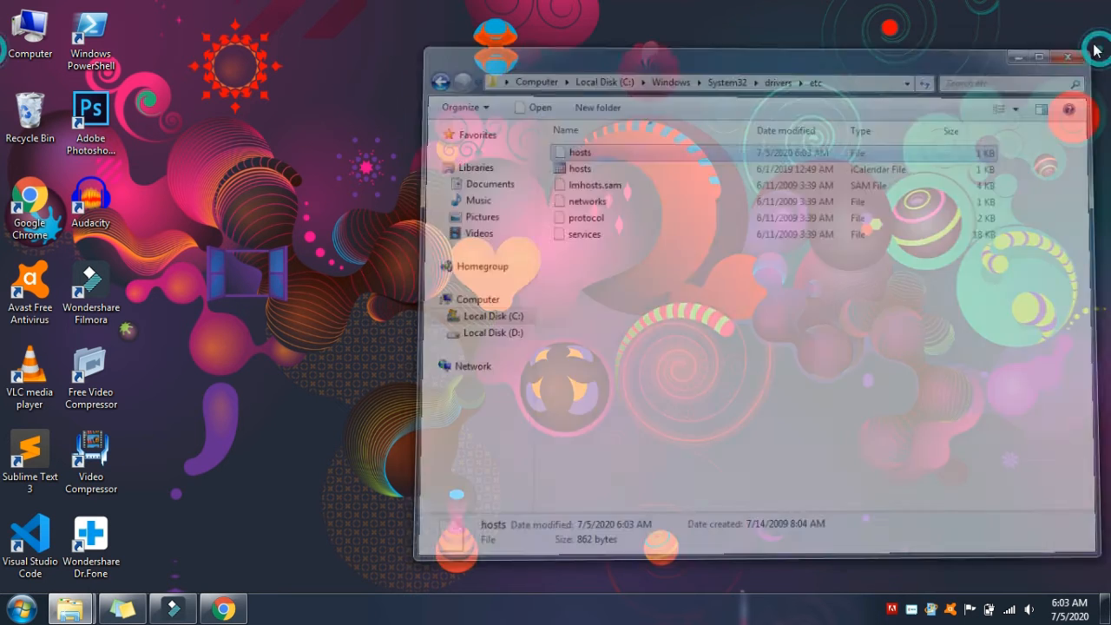
Switch back to Filmora and open the Register Your Software dialog.
click(173, 609)
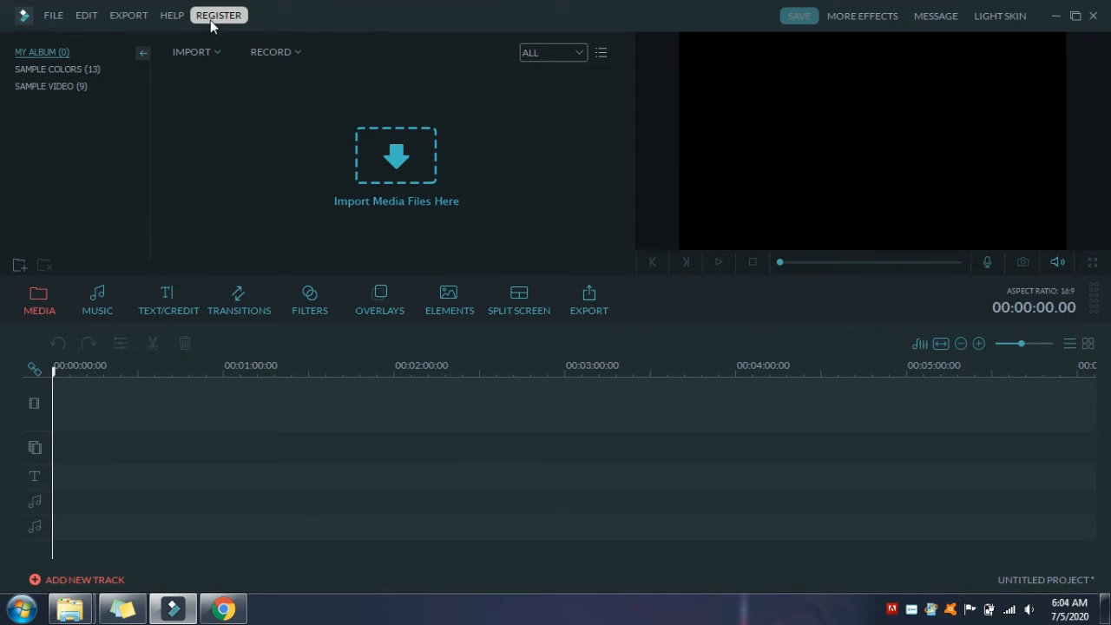
click(210, 18)
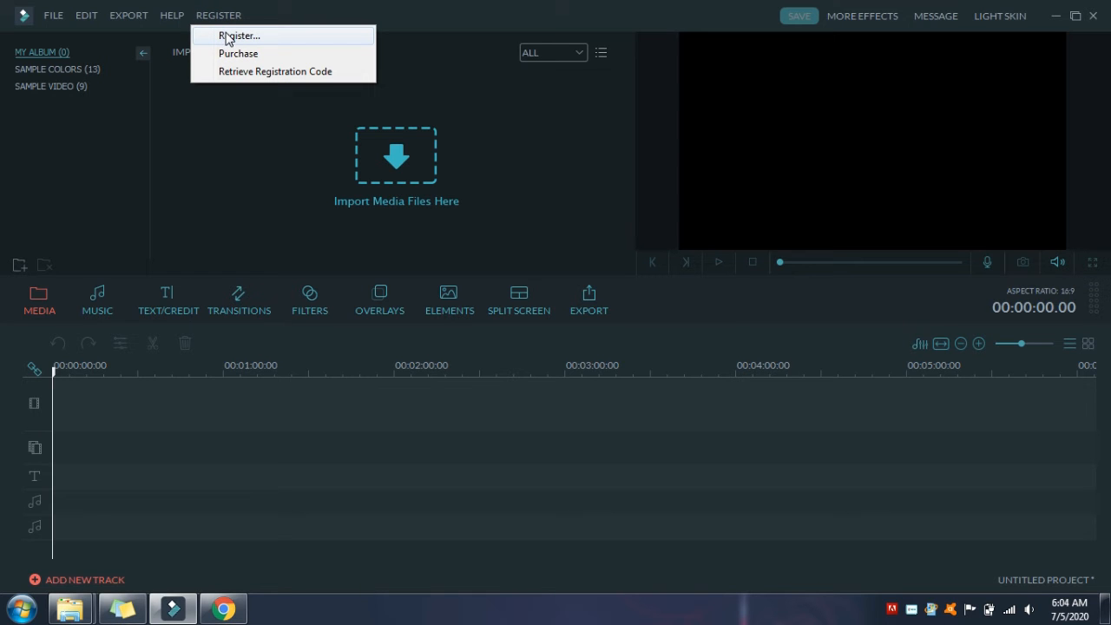
click(230, 37)
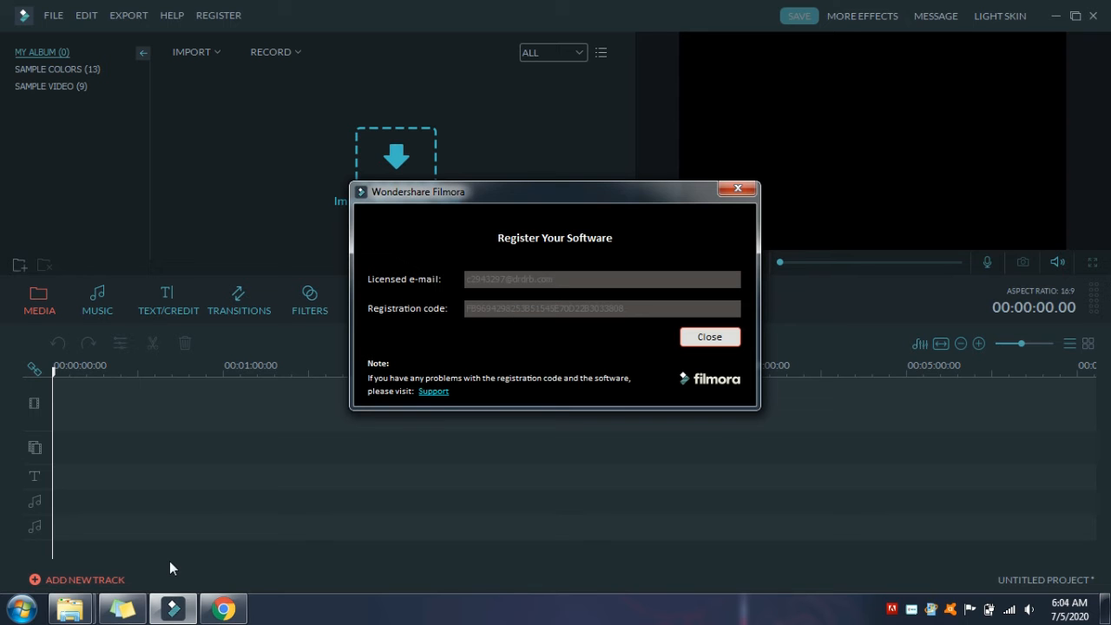
Compare the licence entries on the Chrome web page with Filmora's Register Your Software dialog, and close the dialog.
click(223, 609)
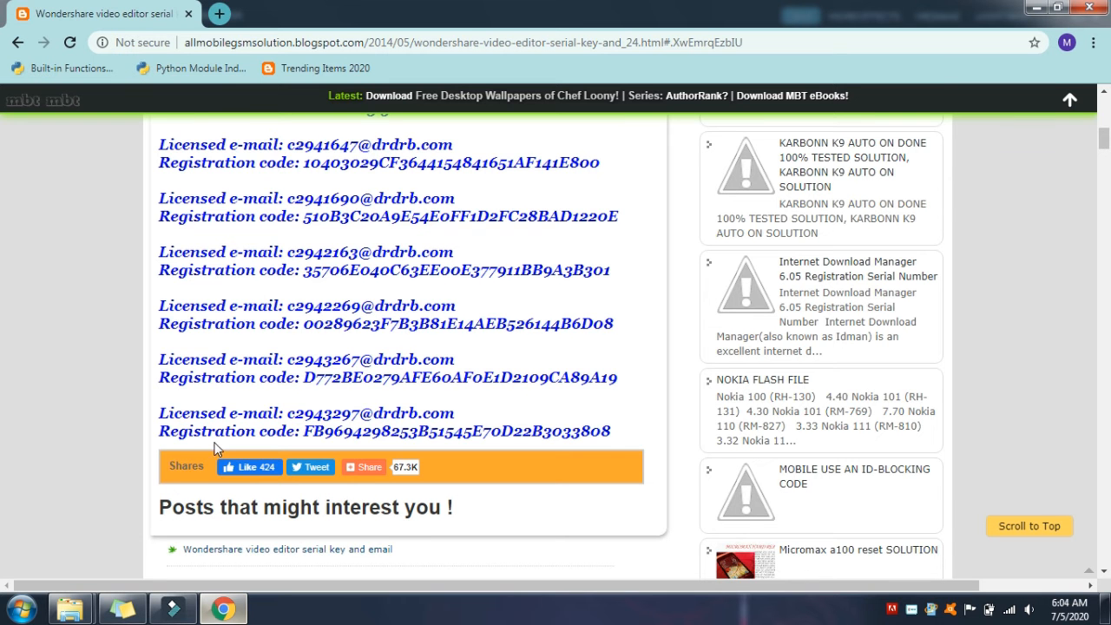
scroll(216, 448, up, 1)
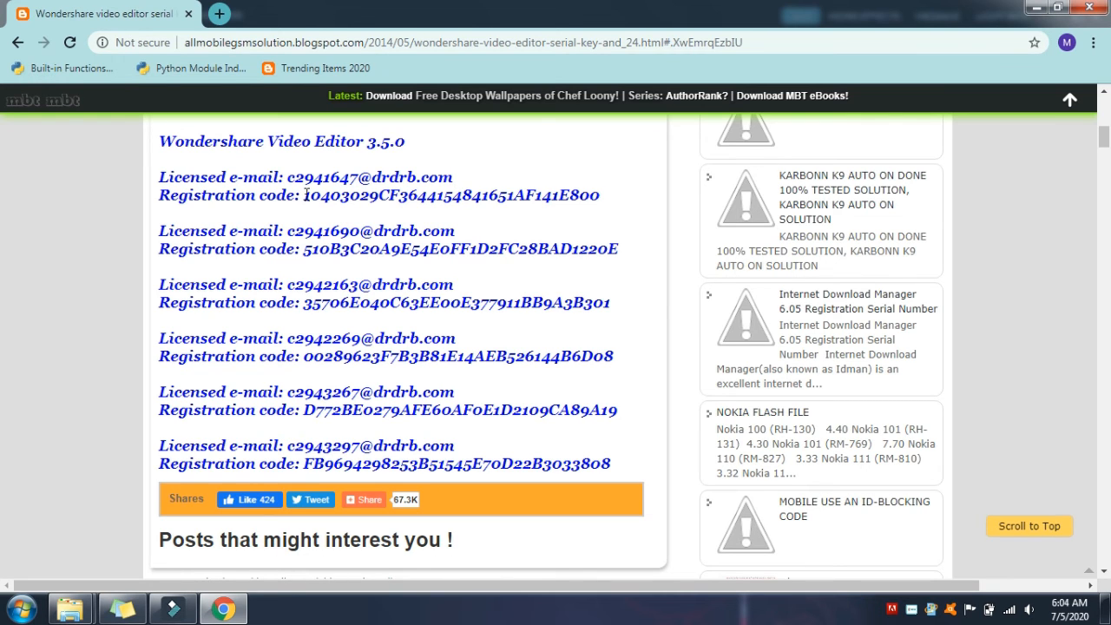
click(188, 617)
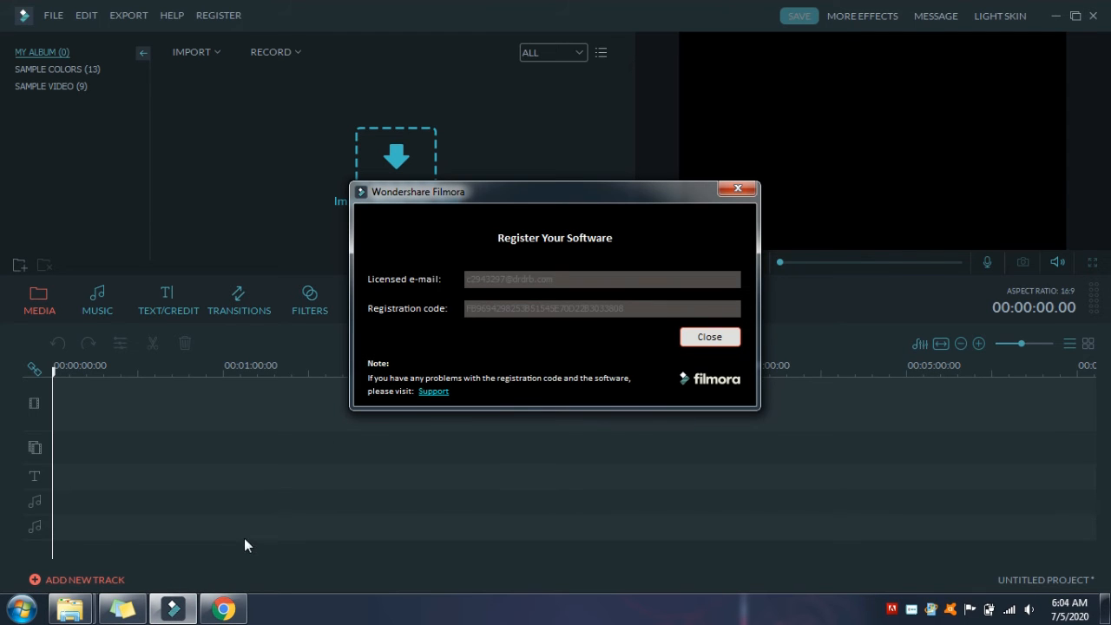
click(223, 609)
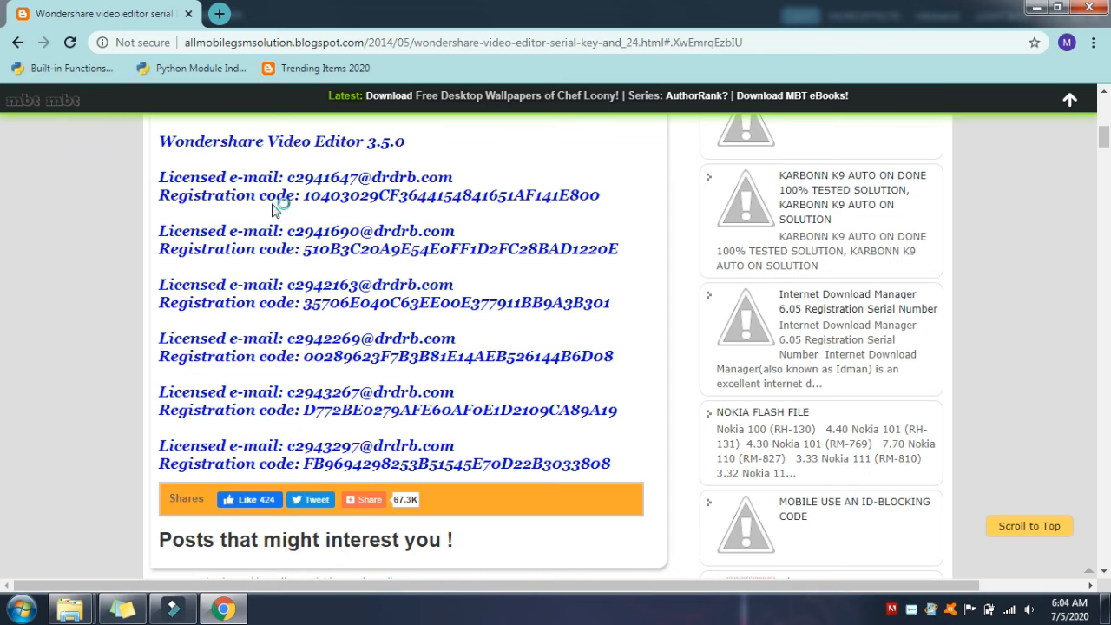
click(173, 608)
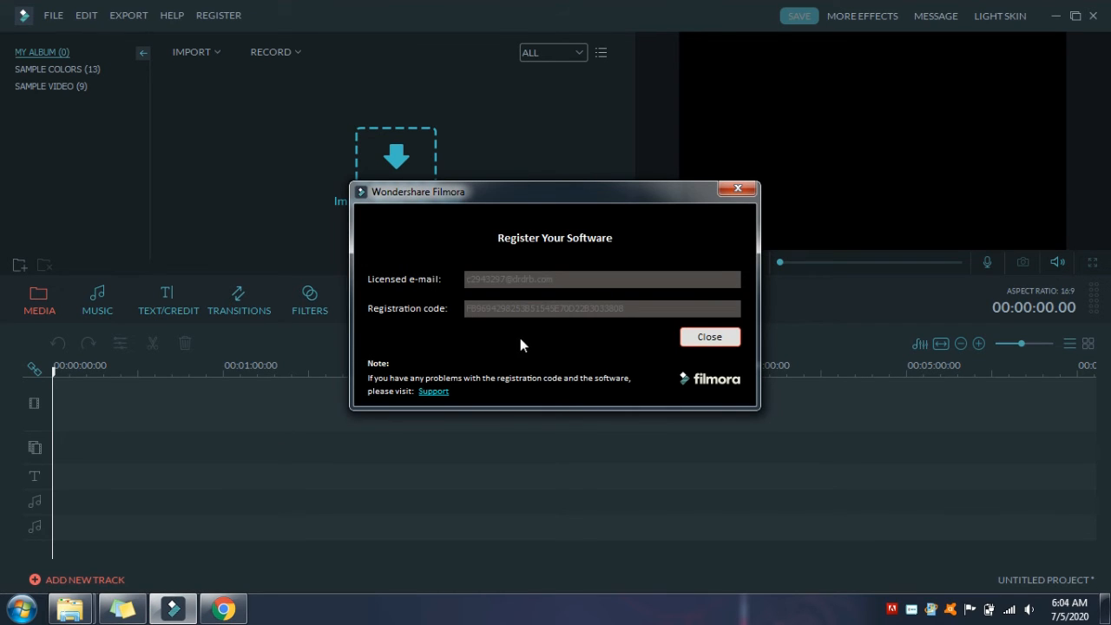
click(703, 340)
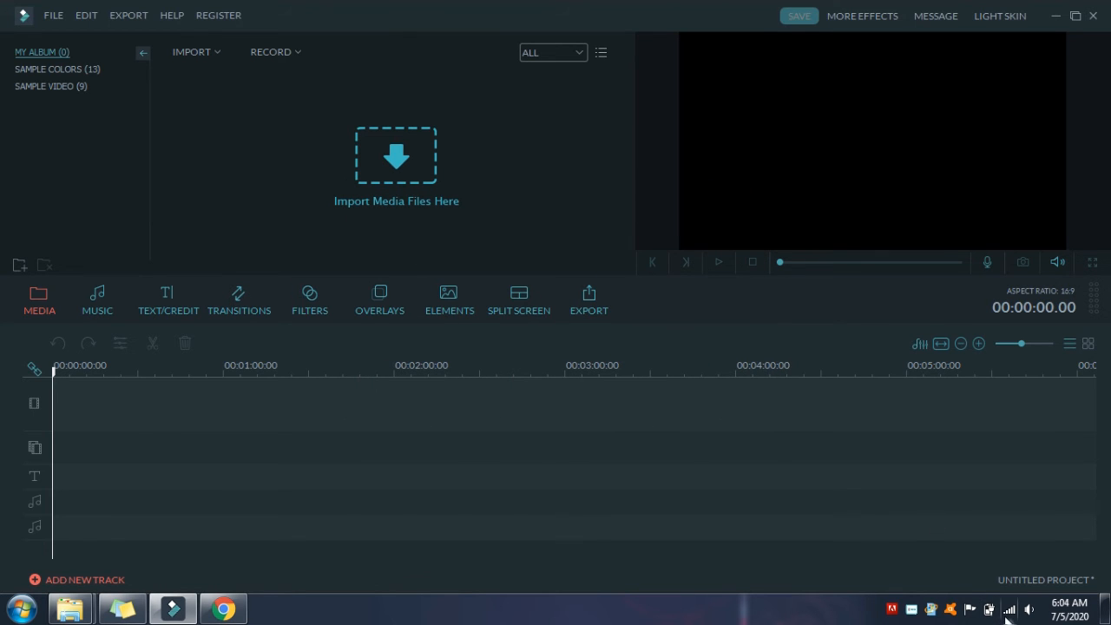
click(205, 16)
double_click(238, 126)
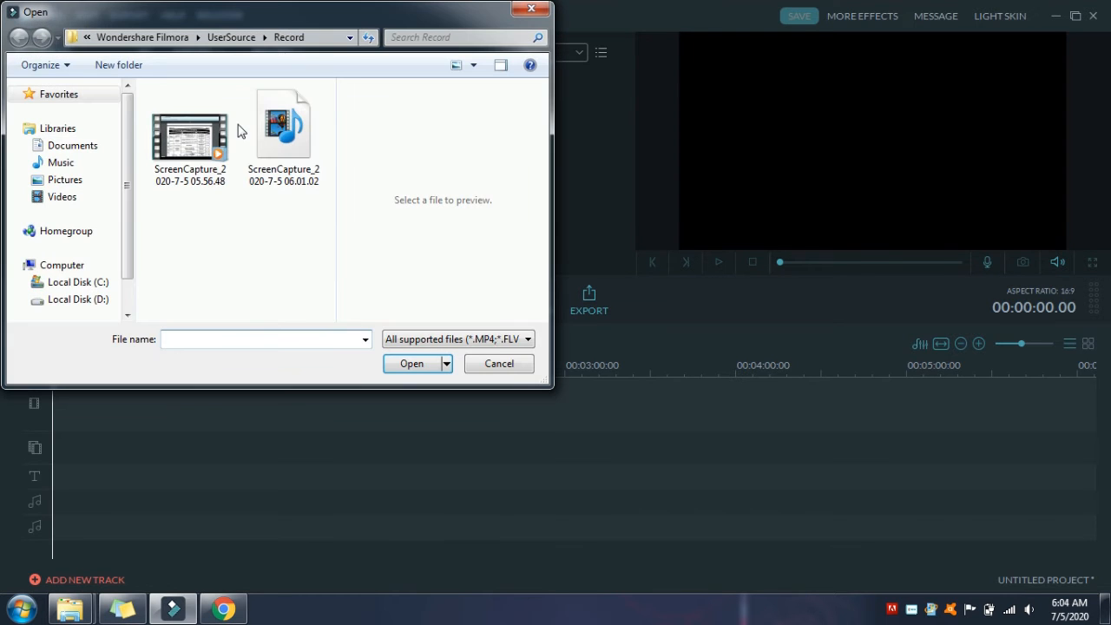
click(535, 11)
Browse the full collection of transitions in the library.
click(224, 302)
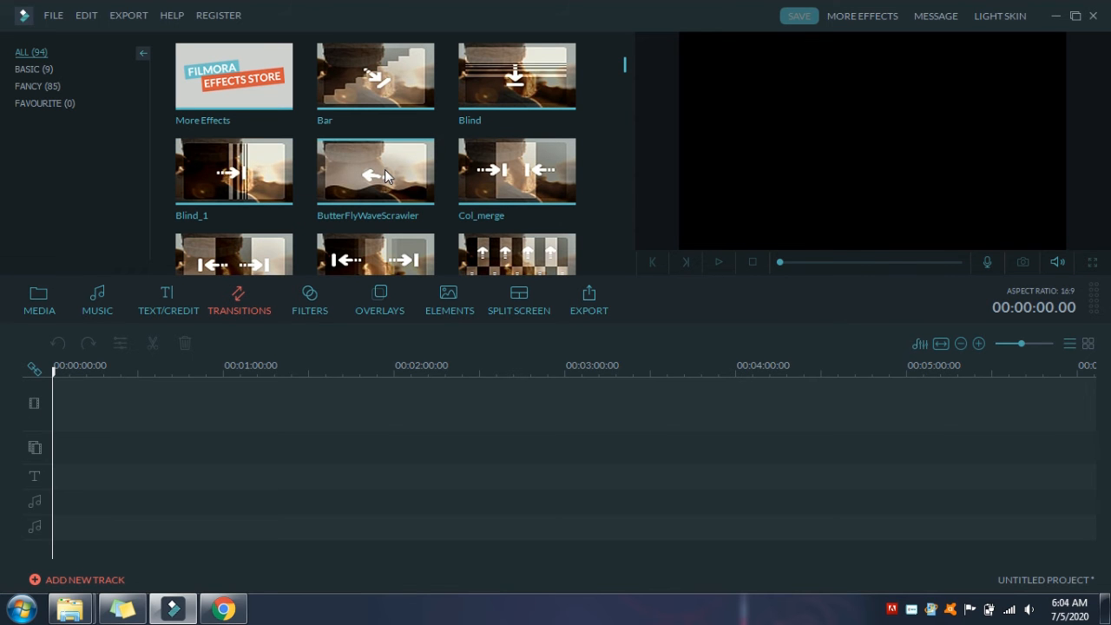
drag(625, 69, 624, 217)
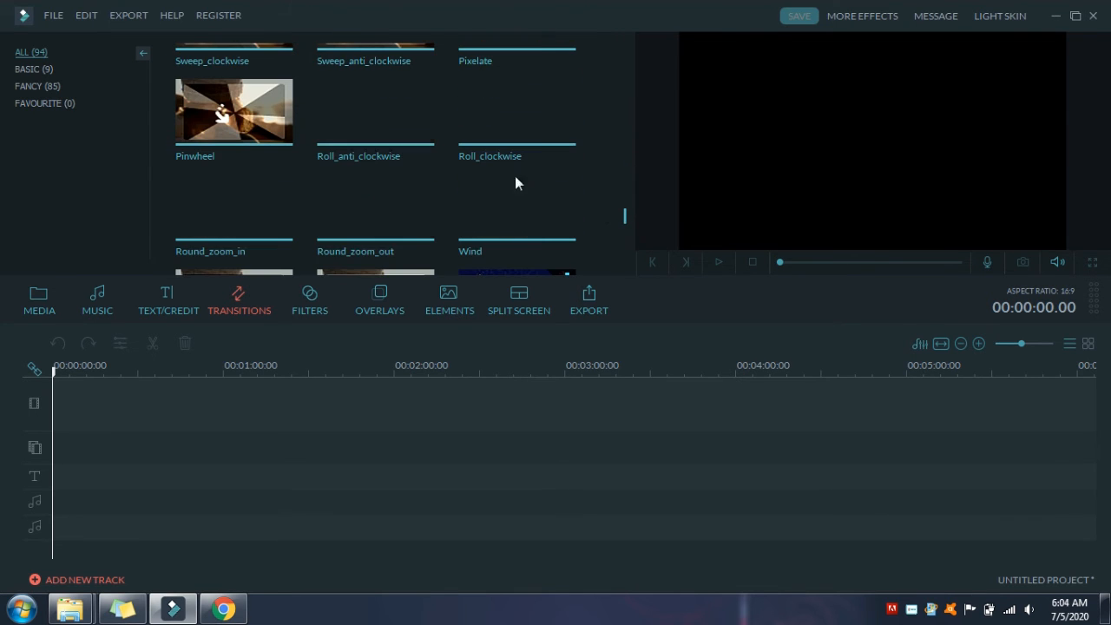
Show the filters library and start downloading the Fire 1 filter.
click(305, 320)
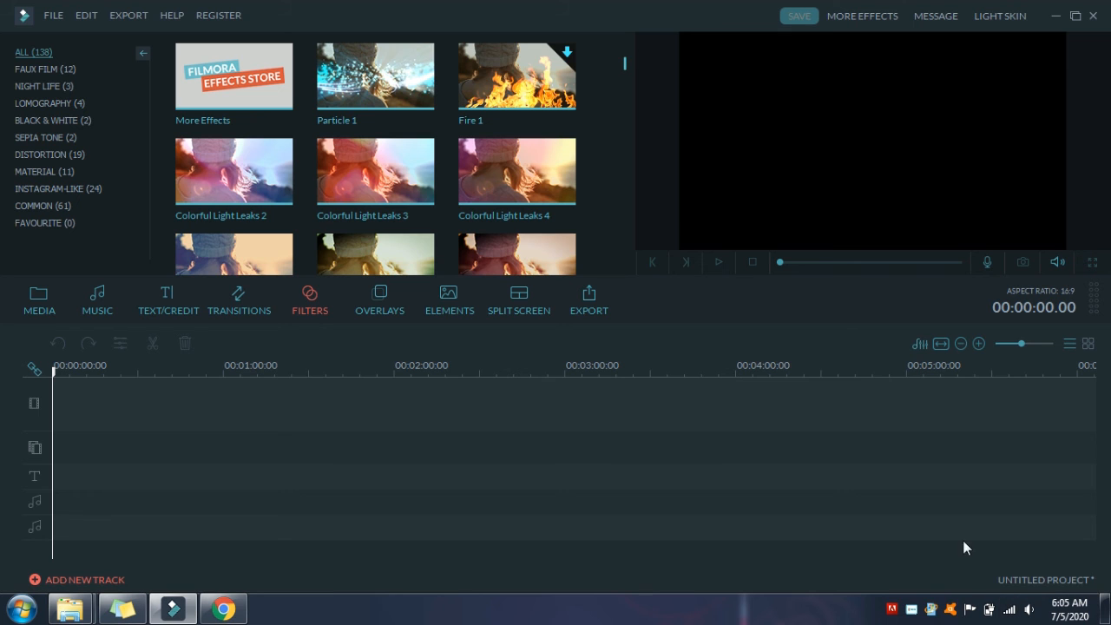
click(566, 55)
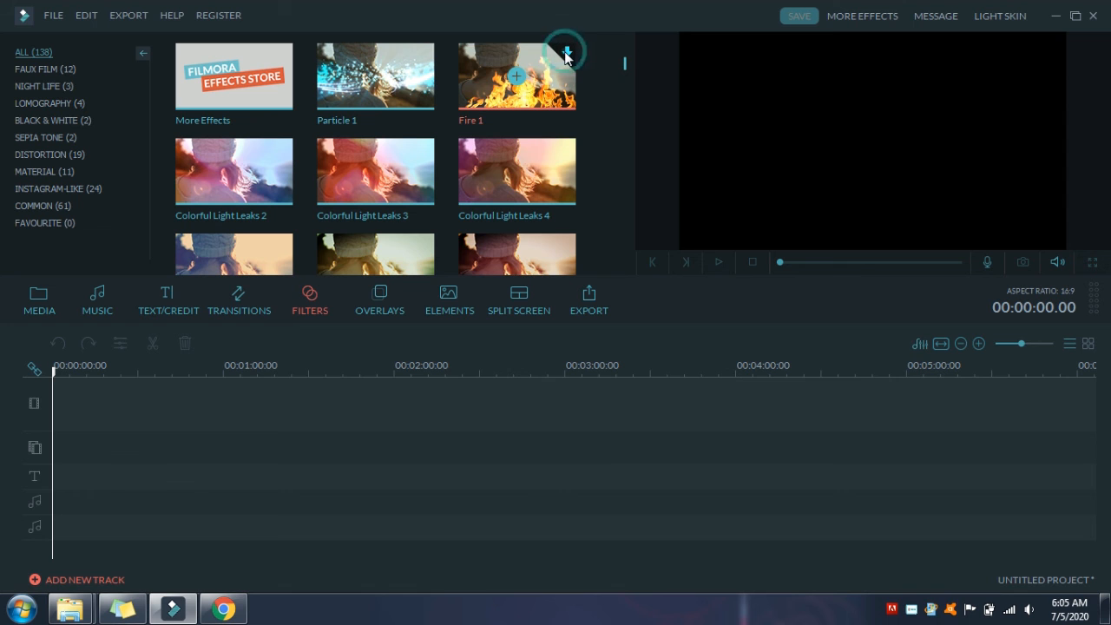
double_click(509, 87)
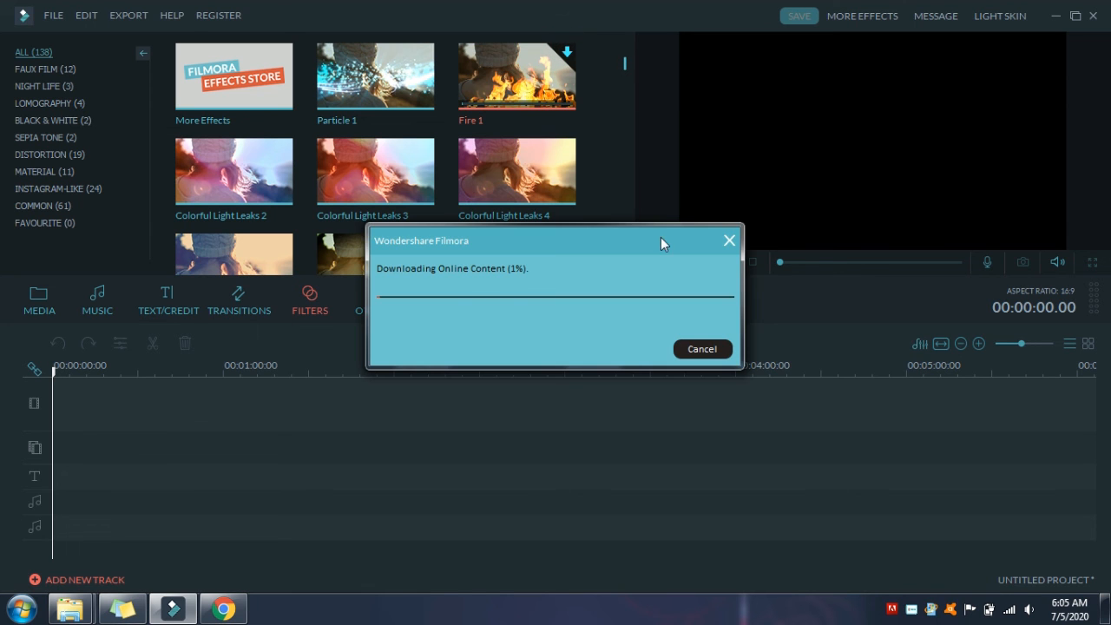